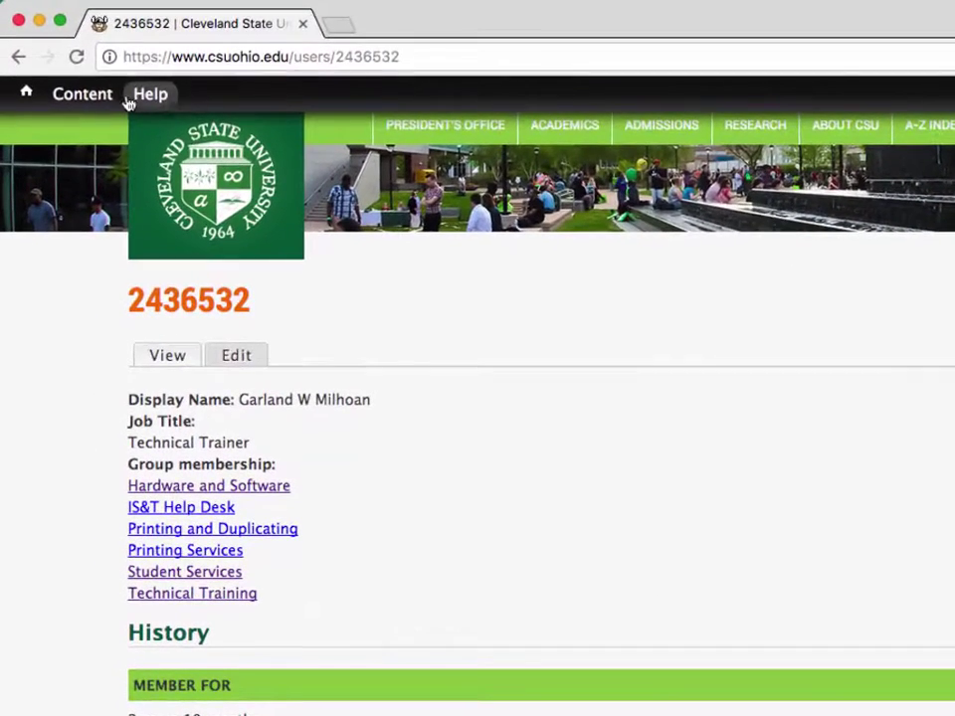
Open the Manage Files page of the site's content administration
mouse_move(71, 82)
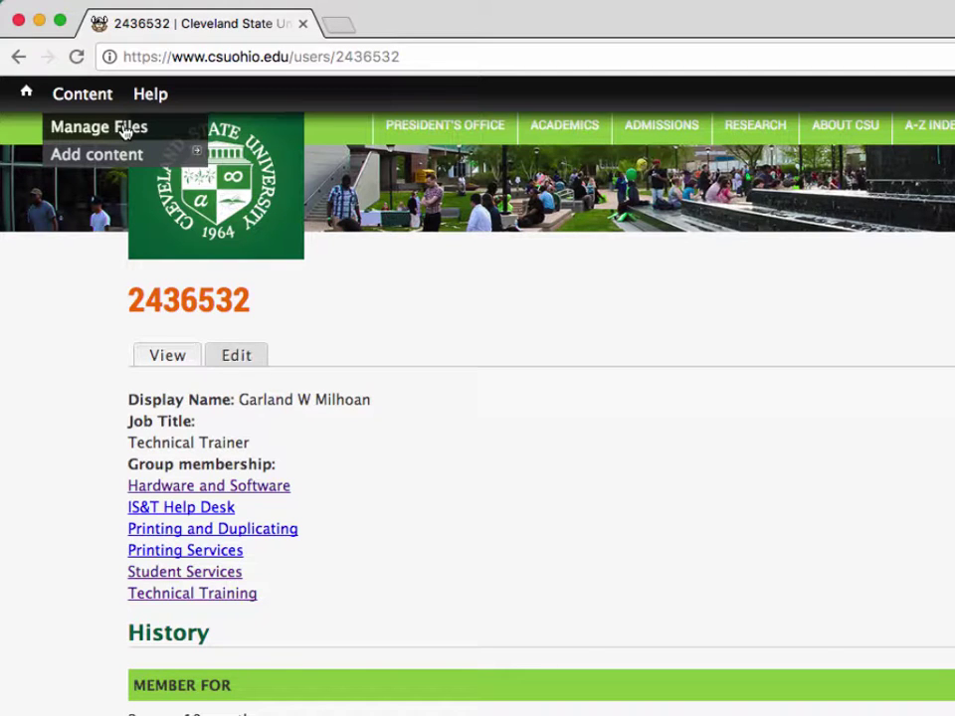
right_click(125, 132)
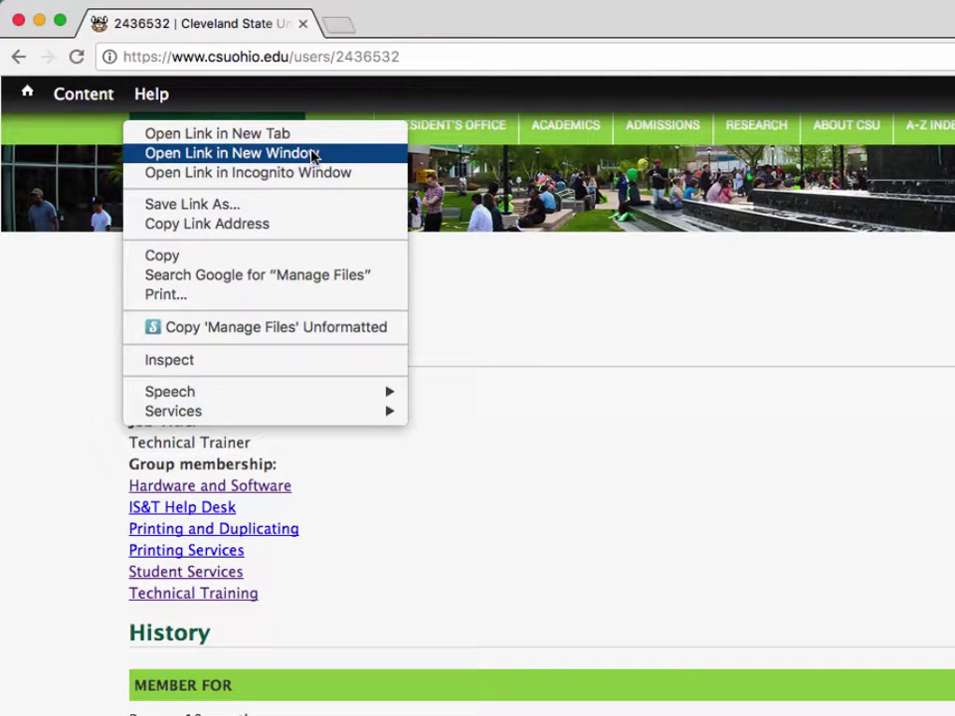
left_click(398, 85)
mouse_move(94, 97)
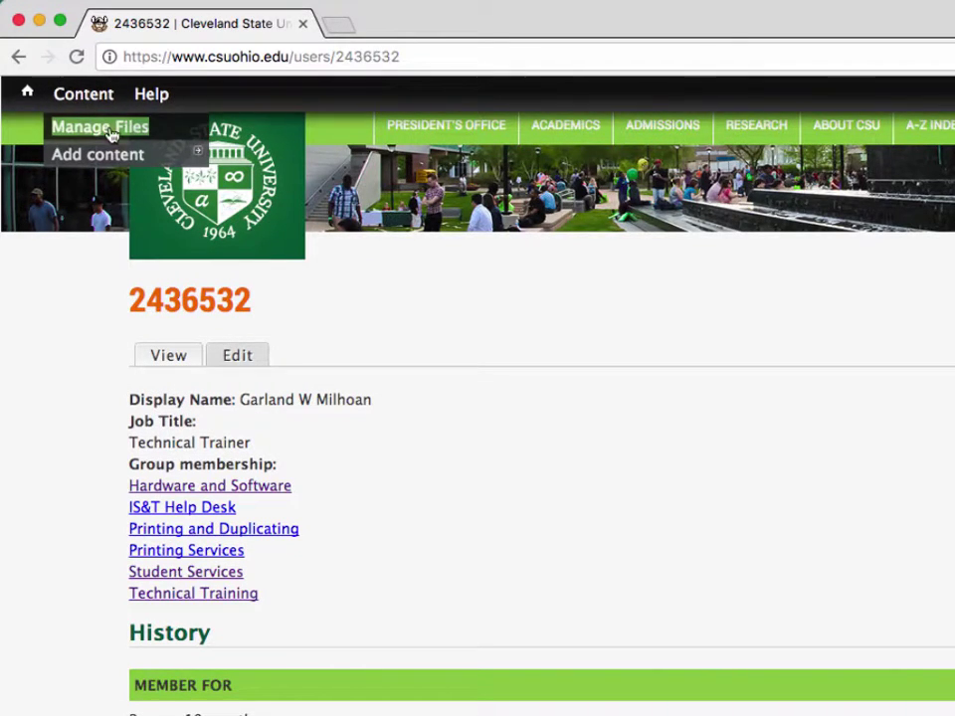
left_click(97, 133)
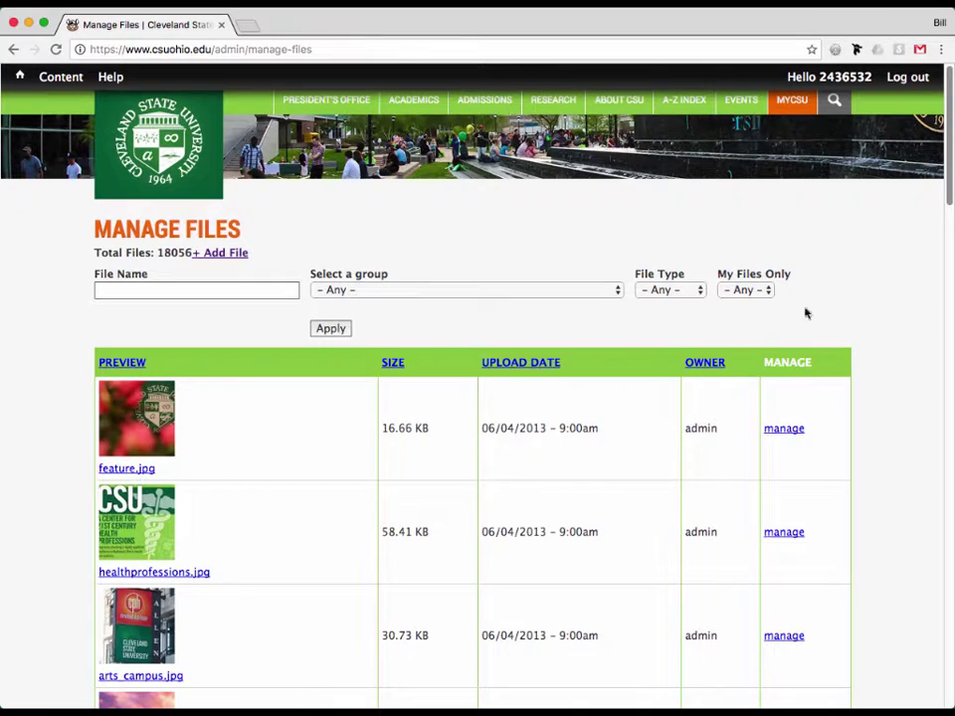
Filter the file list to the Technical Training group and apply the filter
mouse_move(950, 193)
left_mouse_down()
mouse_move(951, 676)
mouse_move(948, 189)
left_mouse_up()
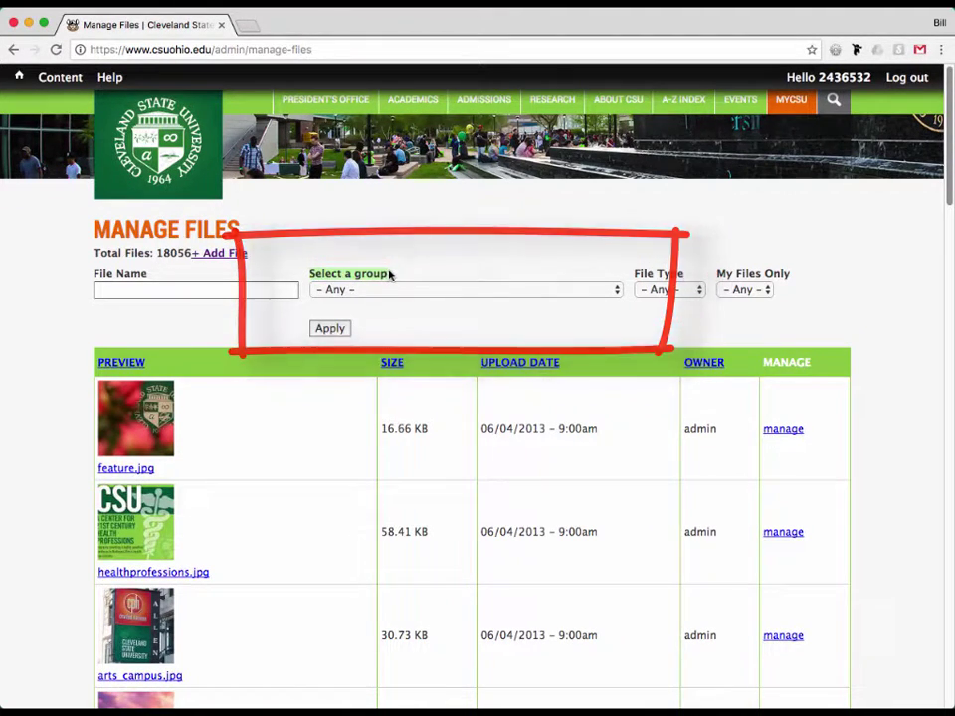
left_click(615, 291)
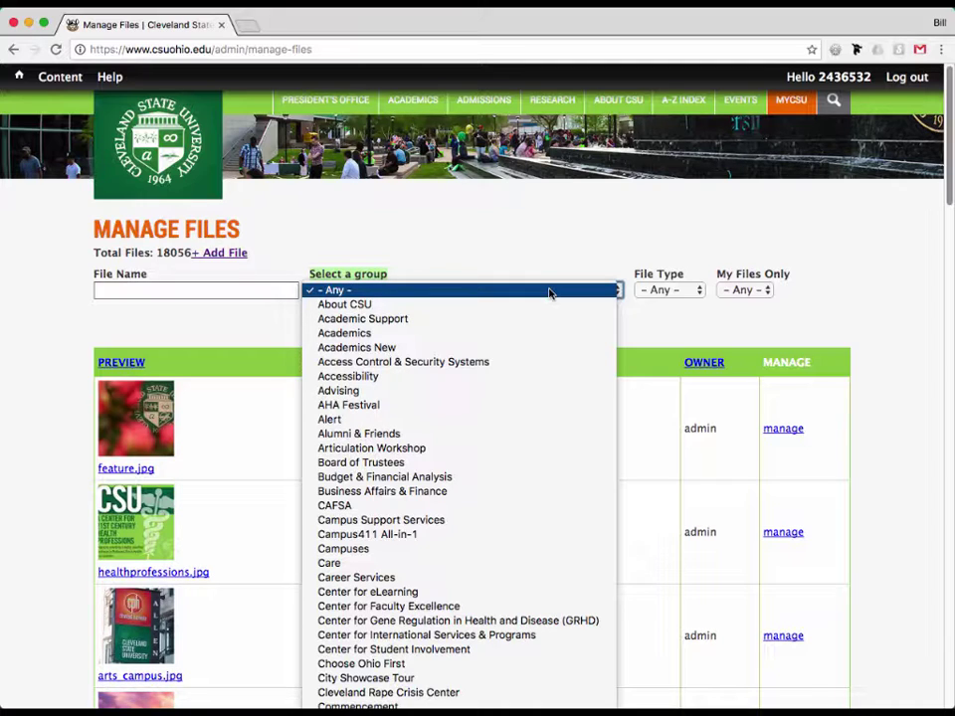
scroll(549, 292, "down", 10)
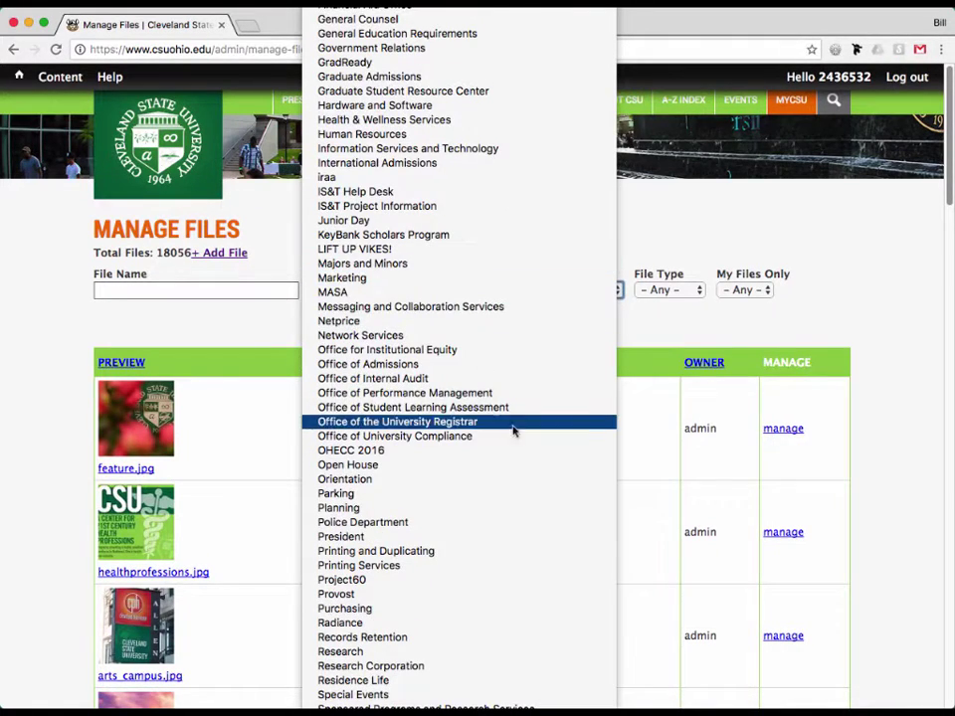
scroll(513, 523, "down", 5)
scroll(515, 520, "down", 3)
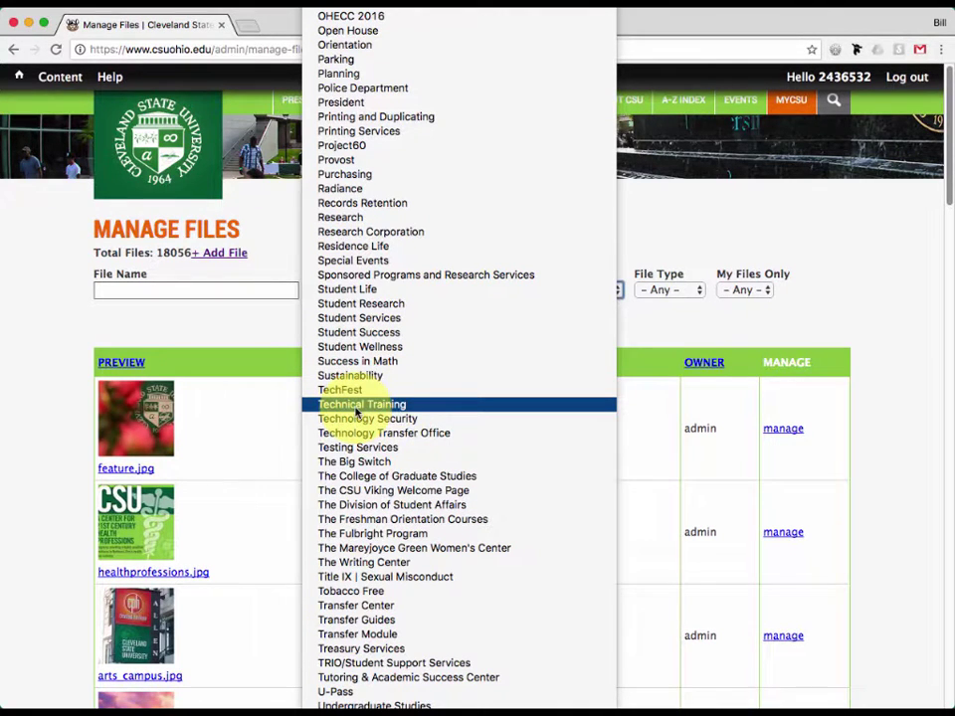
left_click(393, 411)
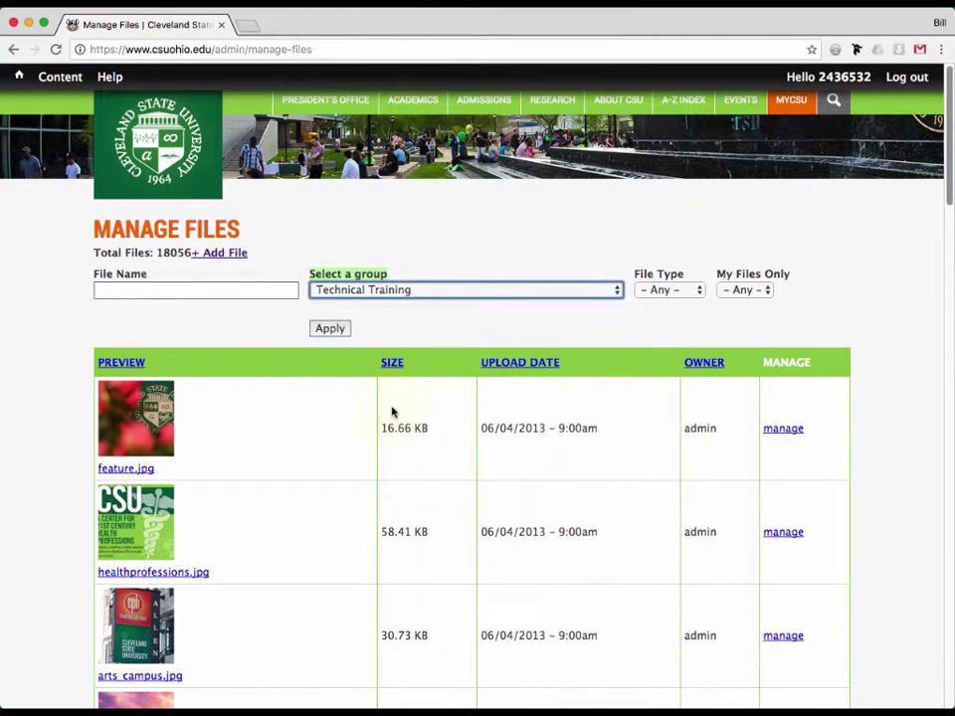
left_click(332, 329)
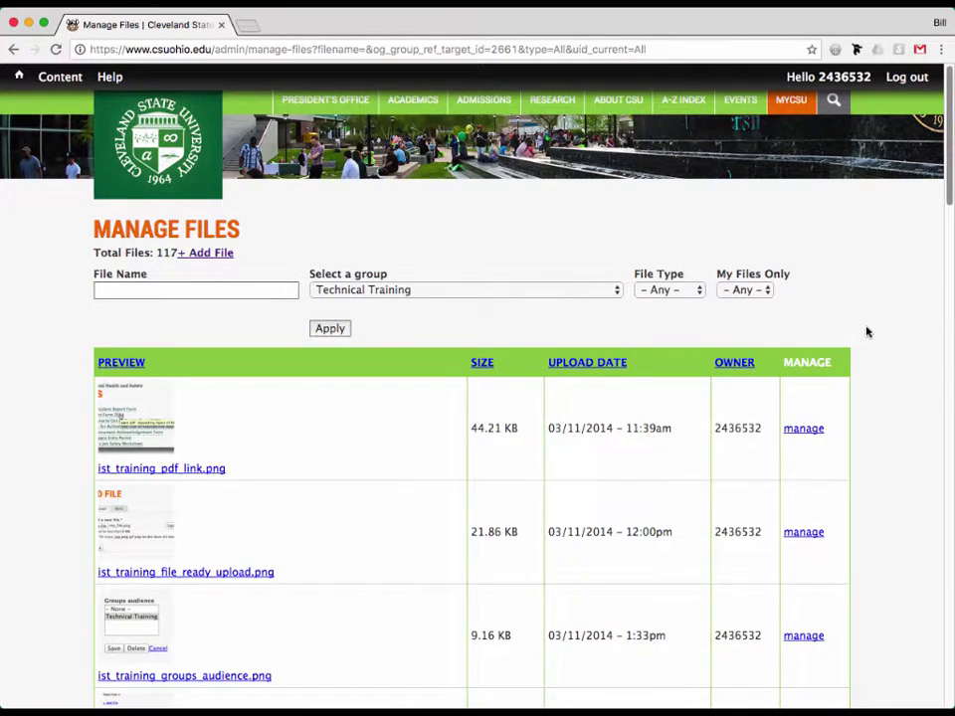
Look through the filtered Technical Training files, examining the image thumbnails and the PDF links in the Preview column
scroll(866, 332, "down", 5)
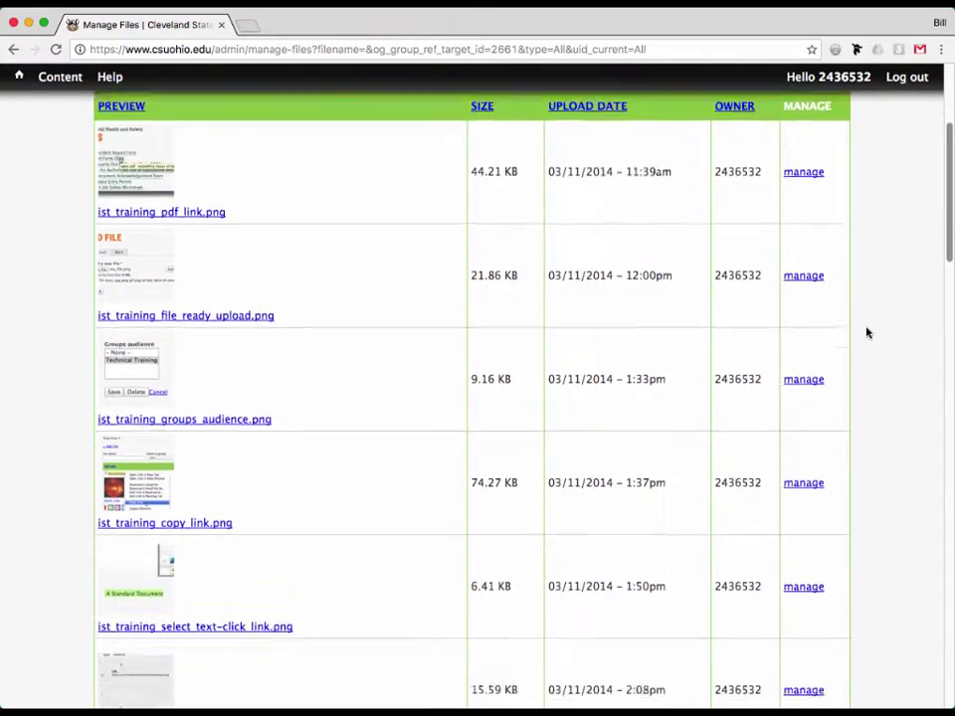
scroll(866, 332, "down", 10)
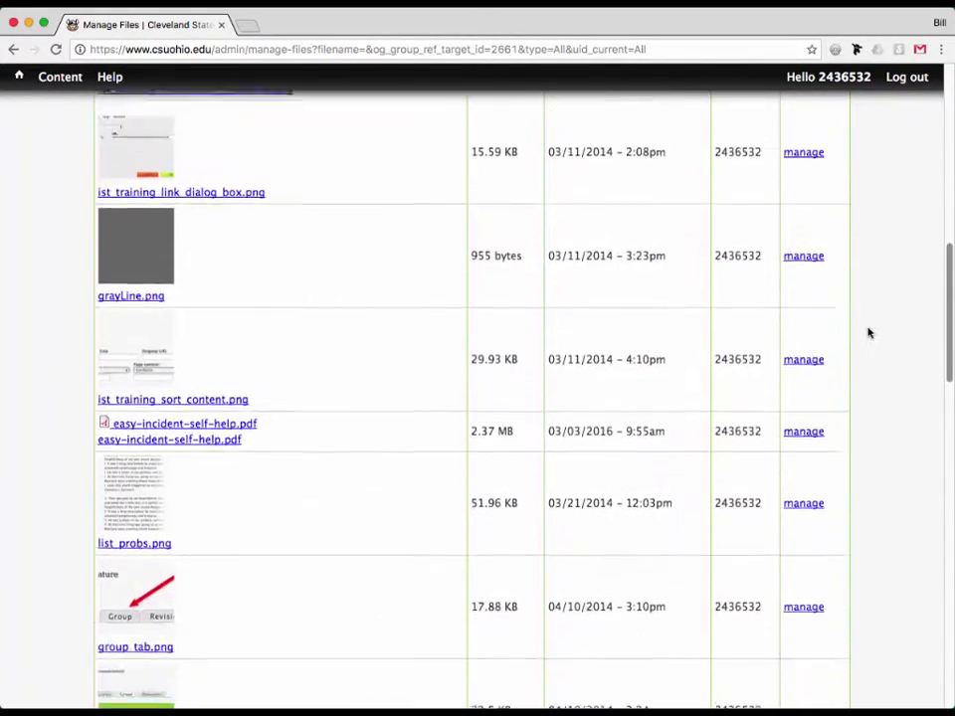
scroll(866, 332, "down", 3)
scroll(867, 331, "up", 12)
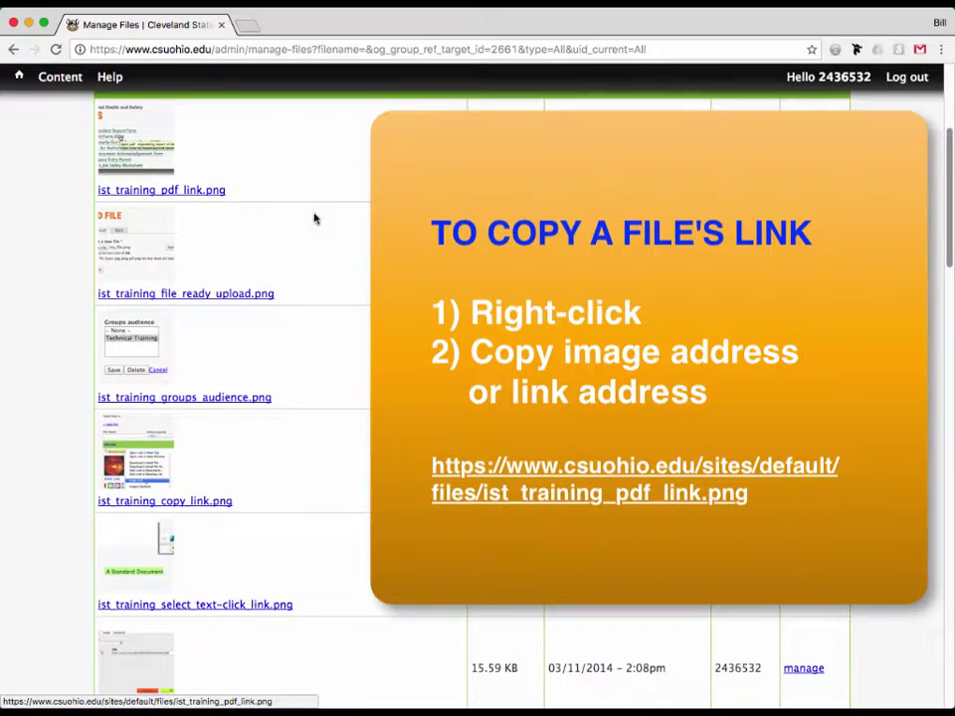
scroll(328, 229, "down", 5)
scroll(394, 250, "up", 5)
scroll(394, 250, "down", 10)
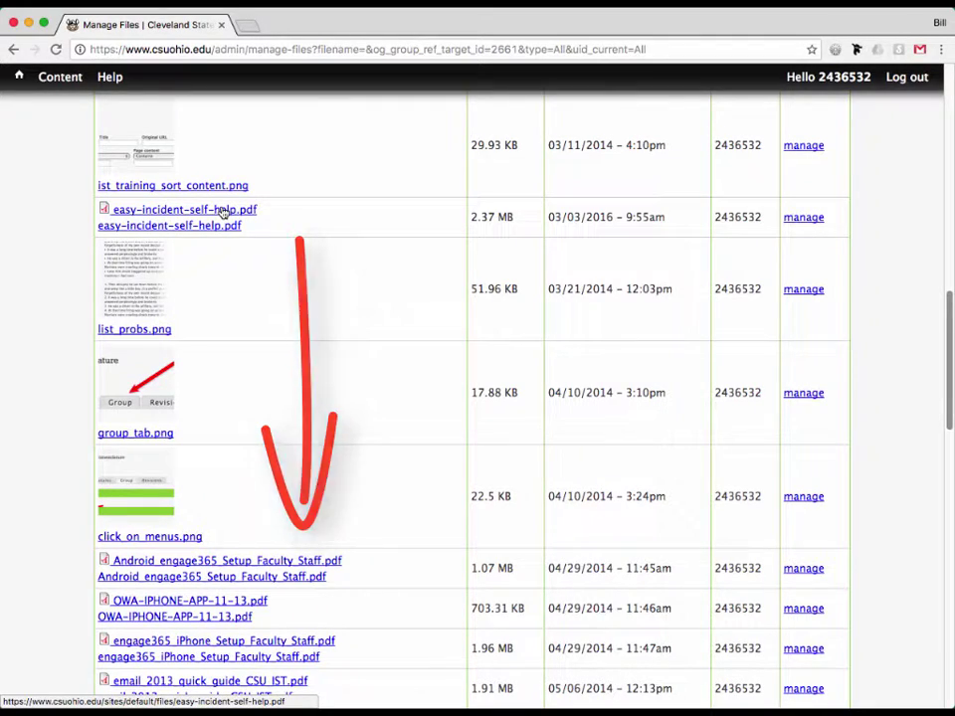
scroll(400, 398, "up", 10)
scroll(401, 398, "up", 4)
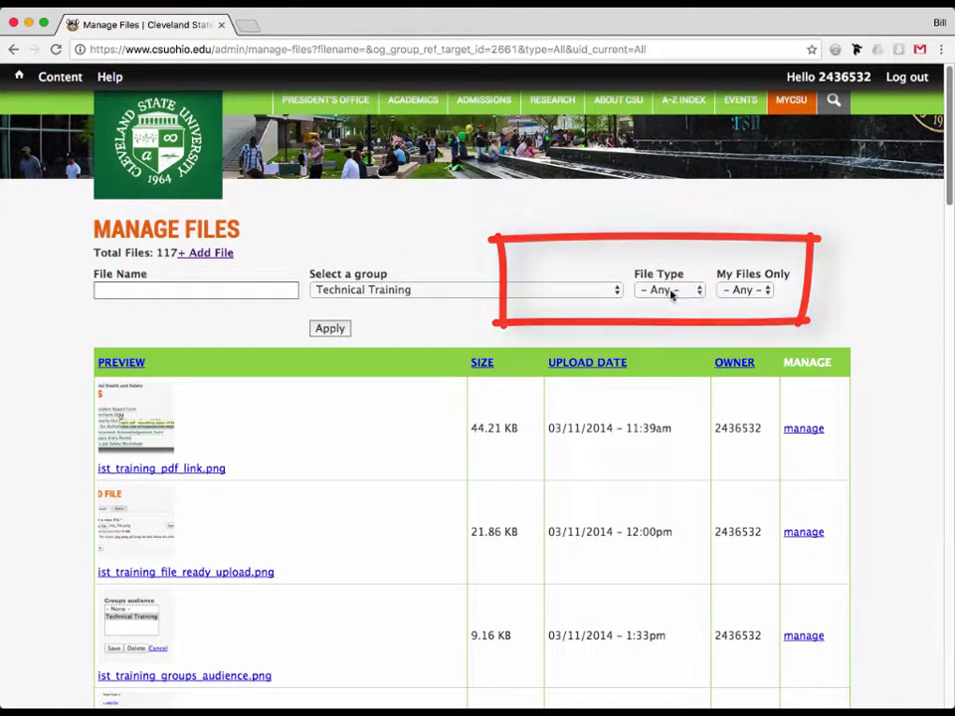
Examine the choices offered by the File Type and My Files Only filters, leaving both at Any
left_click(671, 291)
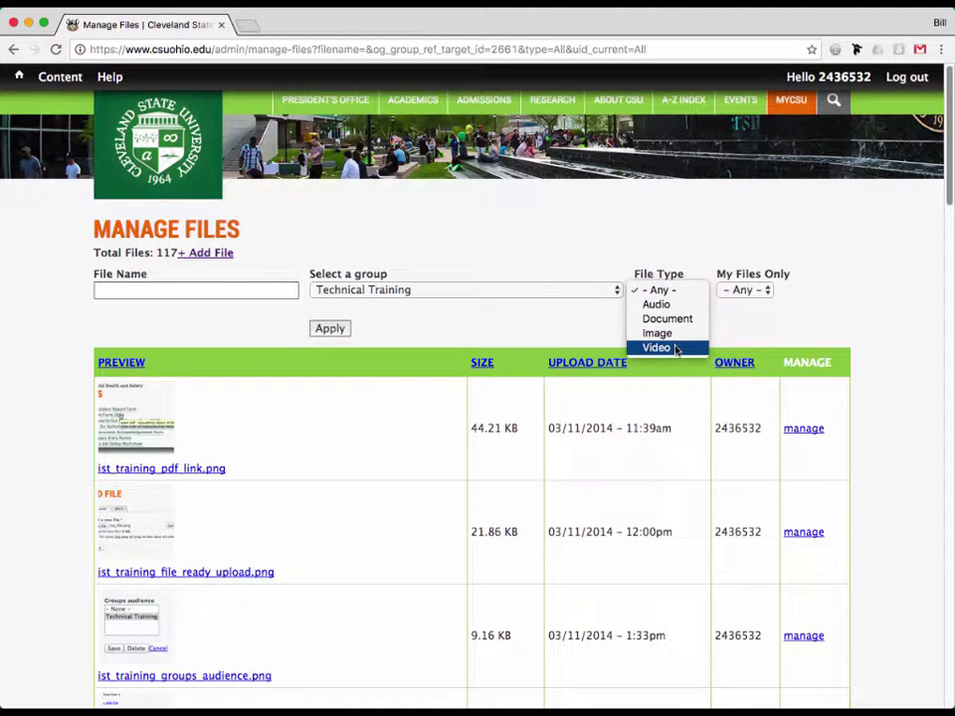
left_click(791, 319)
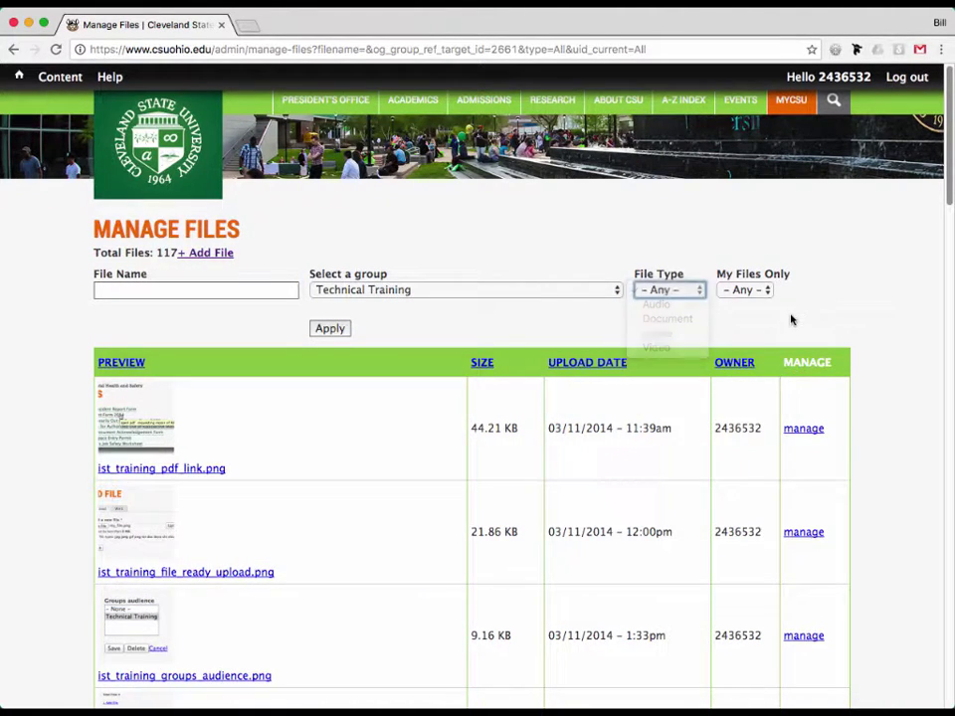
left_click(742, 260)
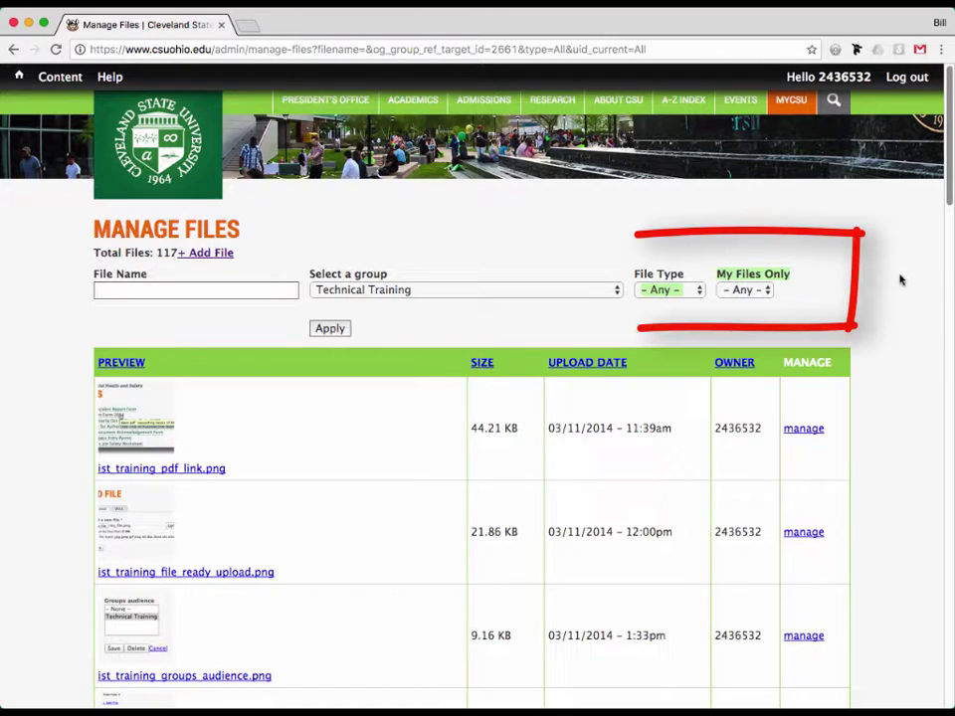
left_click(764, 290)
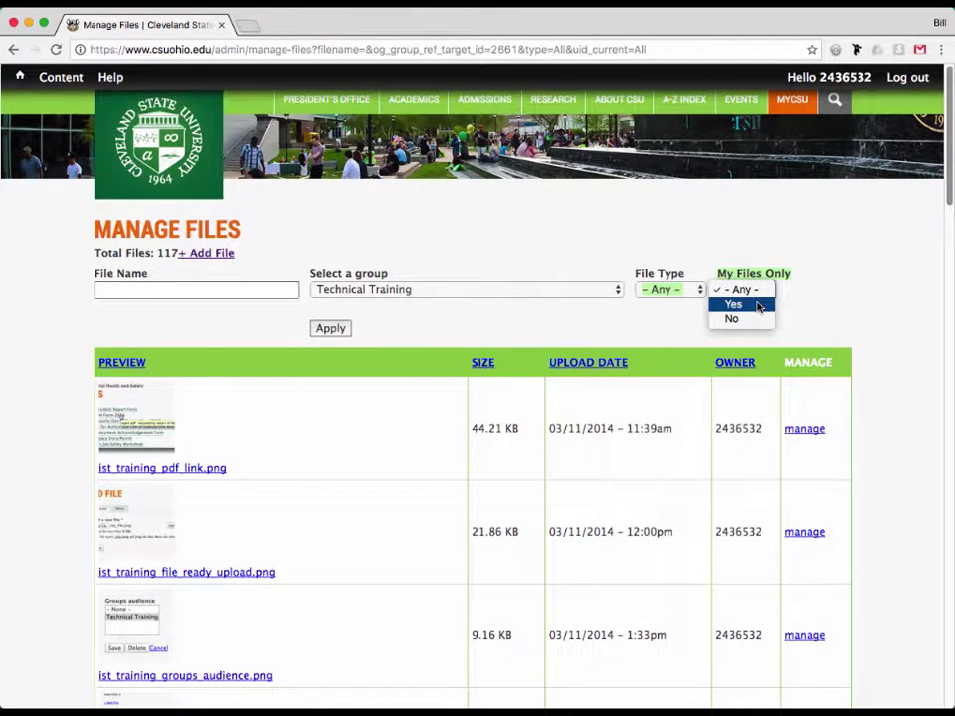
left_click(845, 298)
left_click(796, 250)
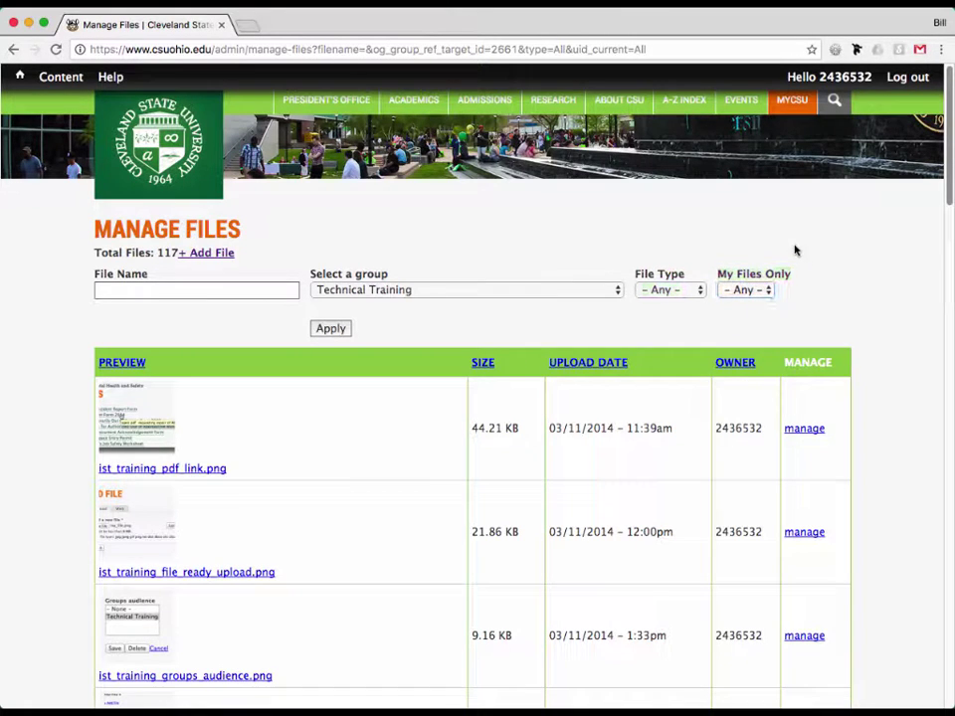
left_click_drag(316, 273, 384, 272)
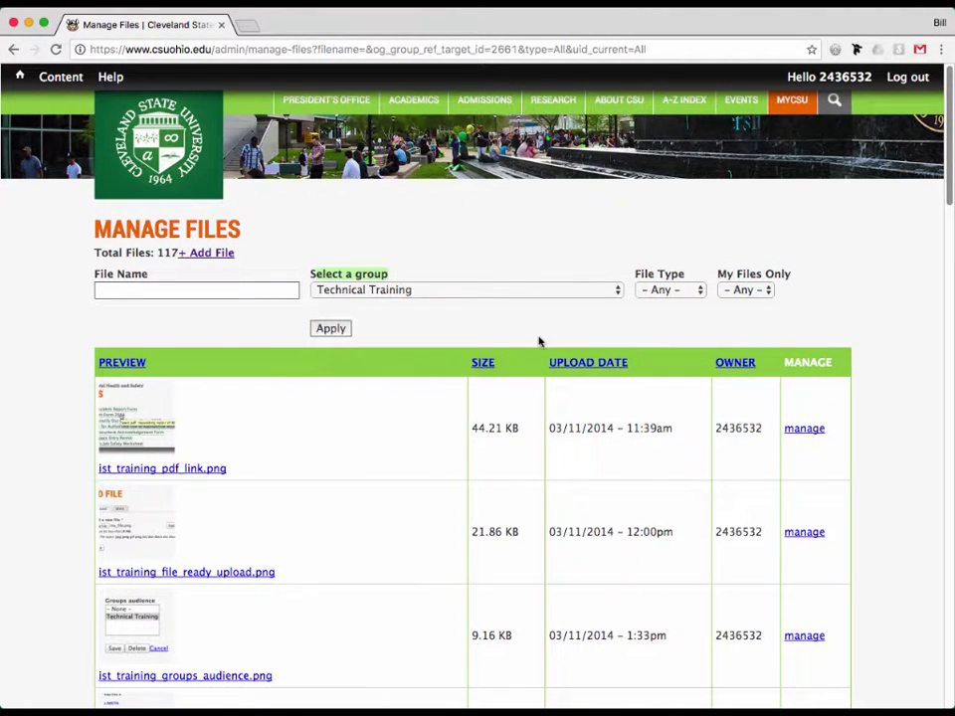
left_click(427, 324)
Review the columns of the Technical Training file list, checking the owner ID given for each file
scroll(896, 320, "down", 2)
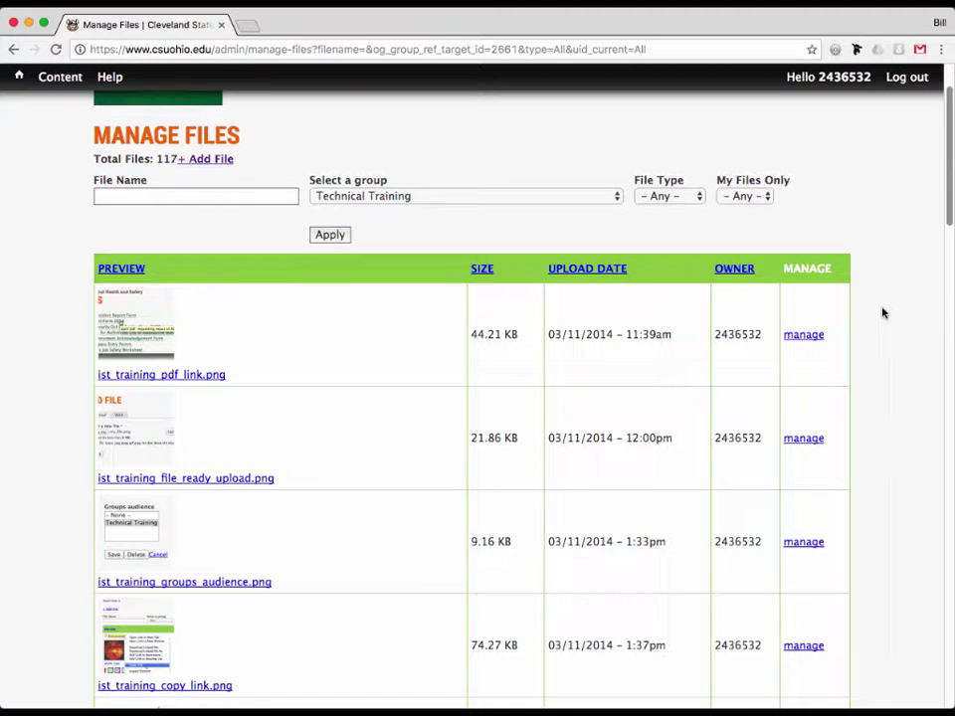
scroll(885, 312, "up", 2)
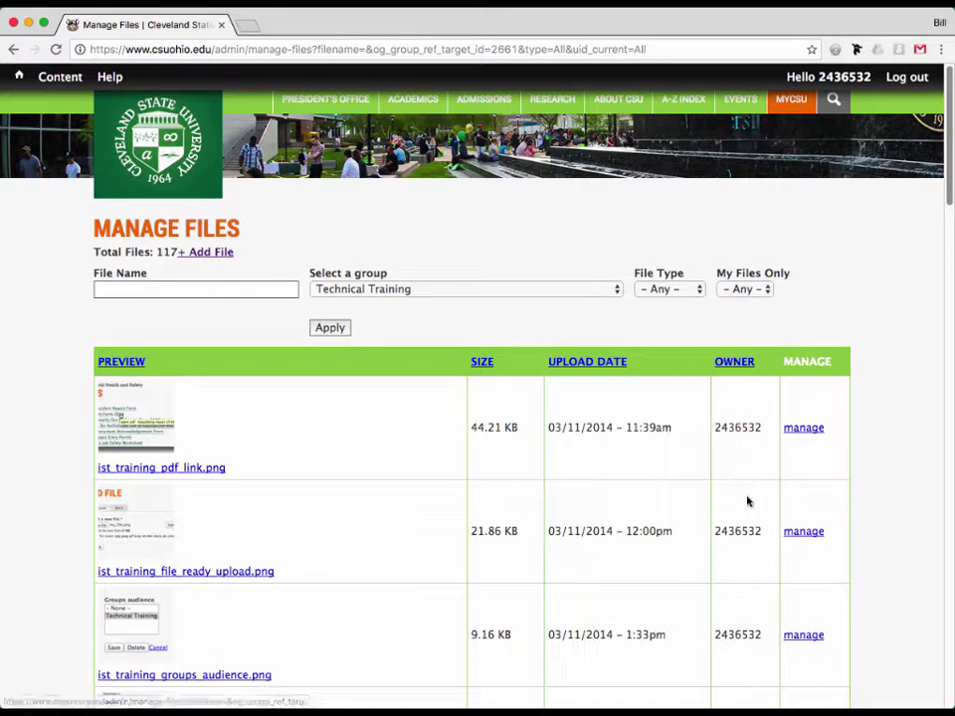
scroll(746, 495, "down", 5)
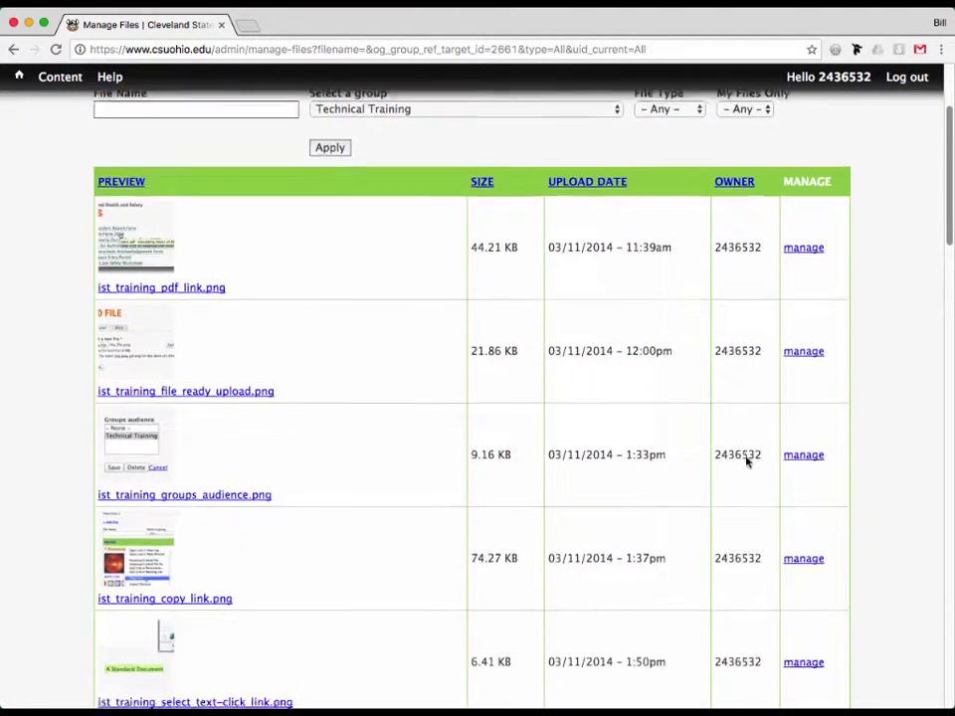
scroll(746, 459, "down", 10)
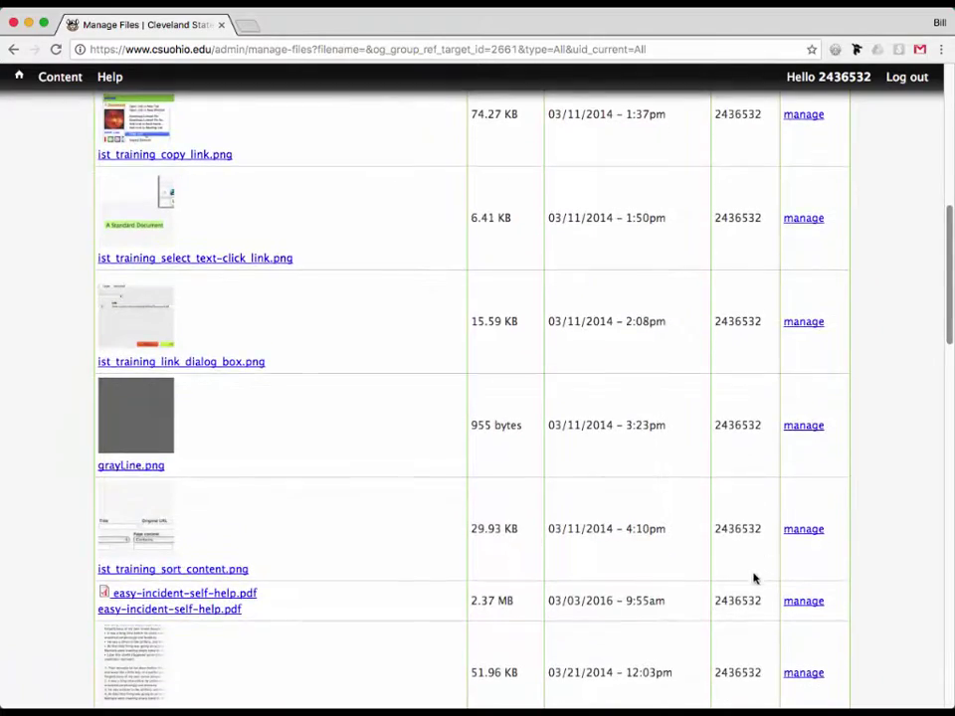
scroll(753, 577, "down", 6)
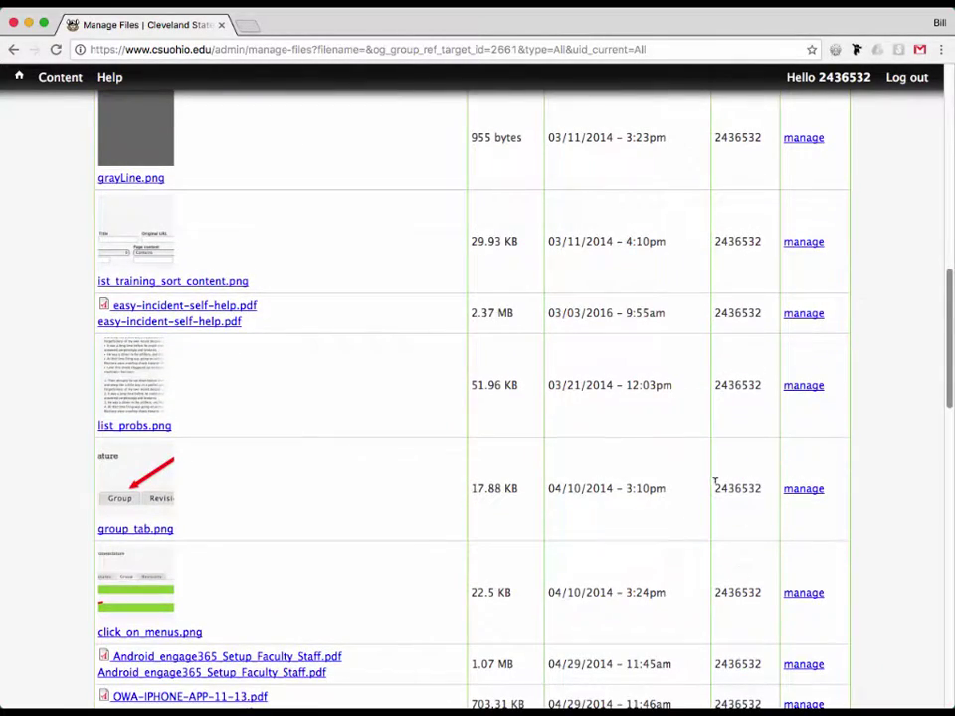
left_click_drag(718, 485, 762, 489)
scroll(746, 539, "down", 5)
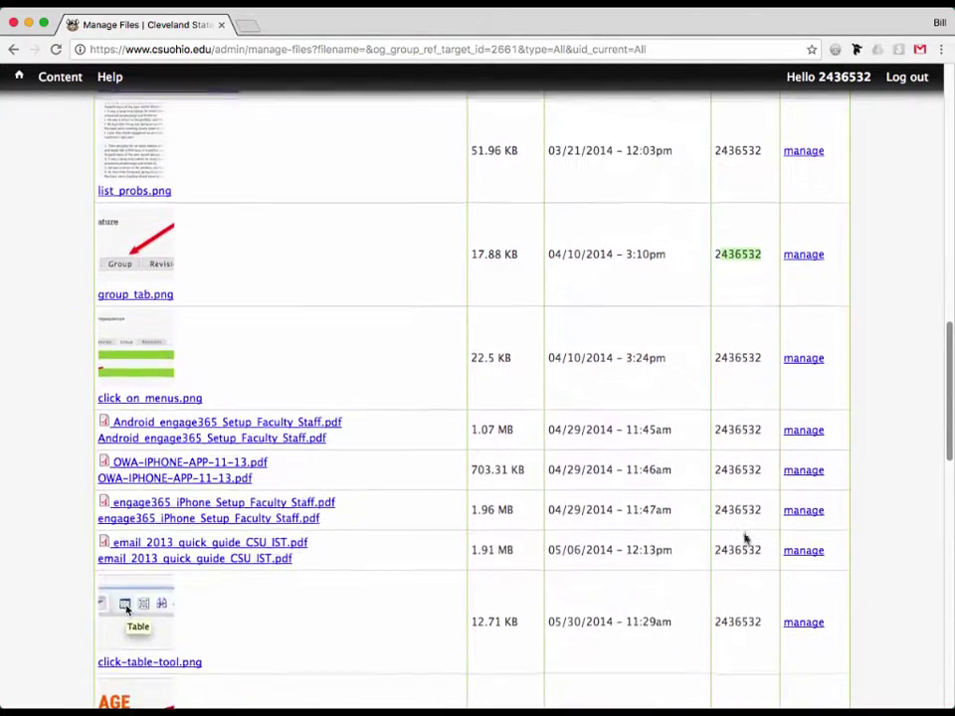
scroll(746, 537, "up", 20)
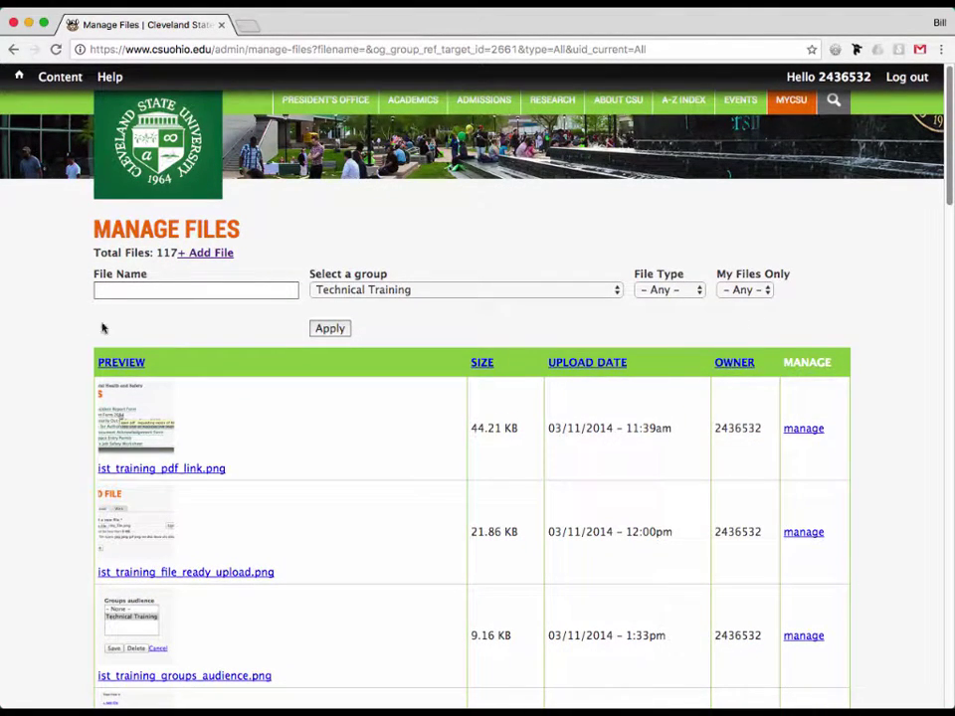
Sort the file list by the Preview column in ascending, descending and again ascending order
left_click(145, 364)
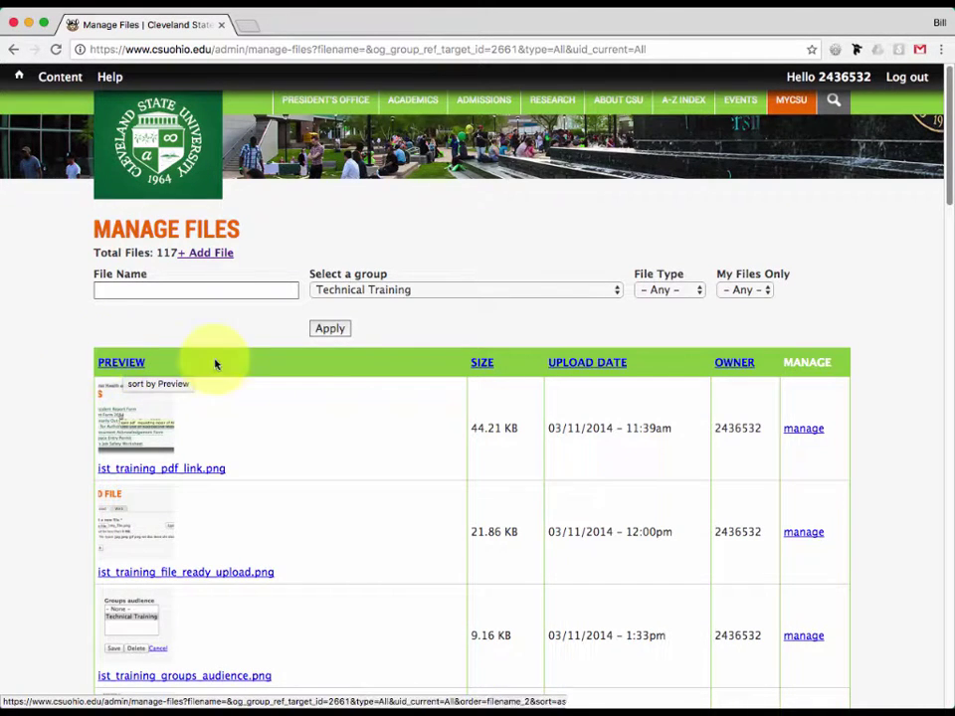
left_click(127, 364)
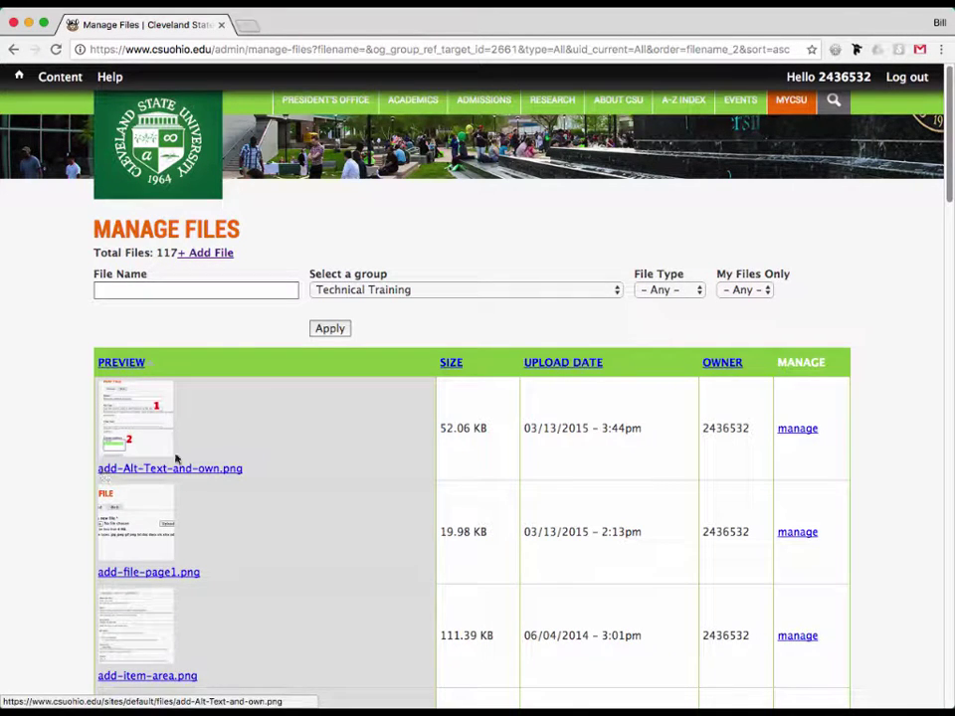
left_click(123, 366)
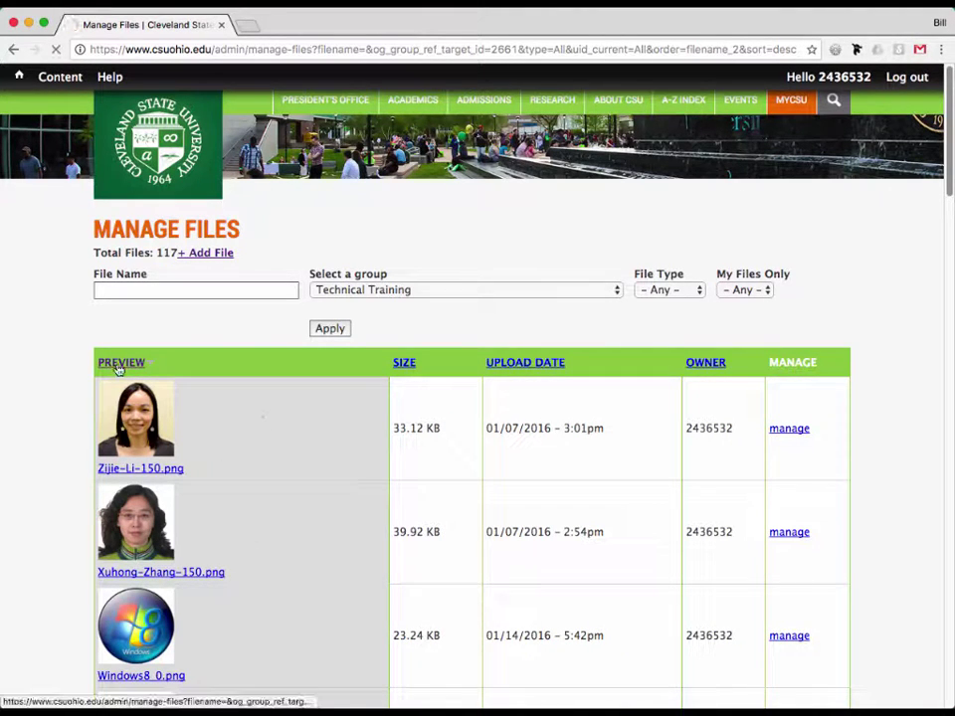
left_click(121, 362)
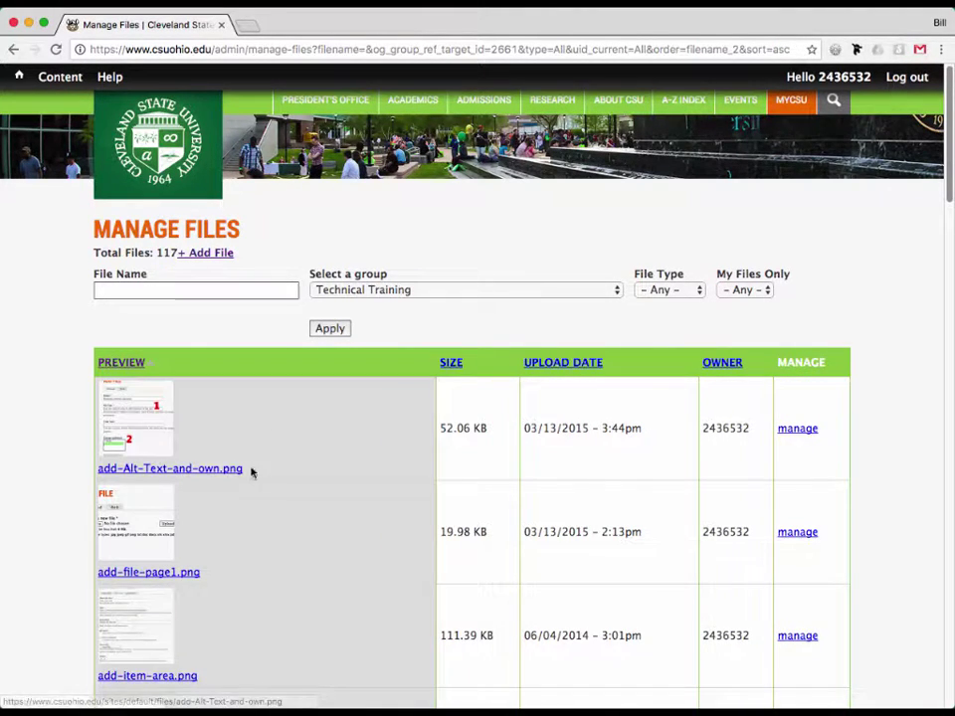
Examine the file sizes throughout the Technical Training list, and highlight the upload date of add-Alt-Text-and-own.png
scroll(424, 256, "down", 2)
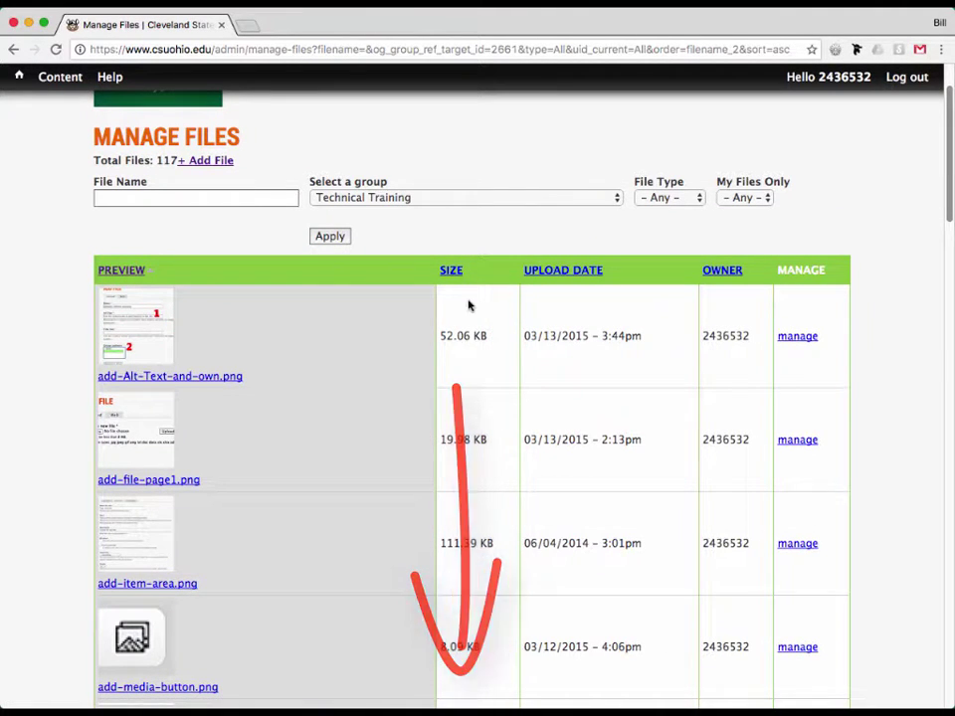
scroll(483, 318, "down", 5)
scroll(484, 324, "down", 12)
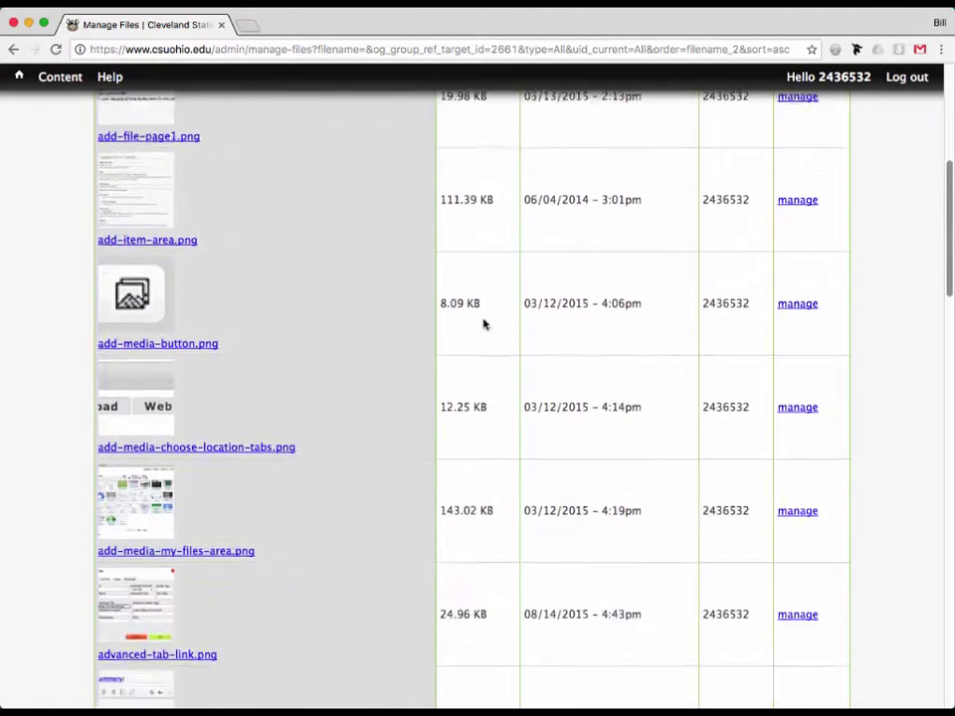
scroll(483, 325, "down", 7)
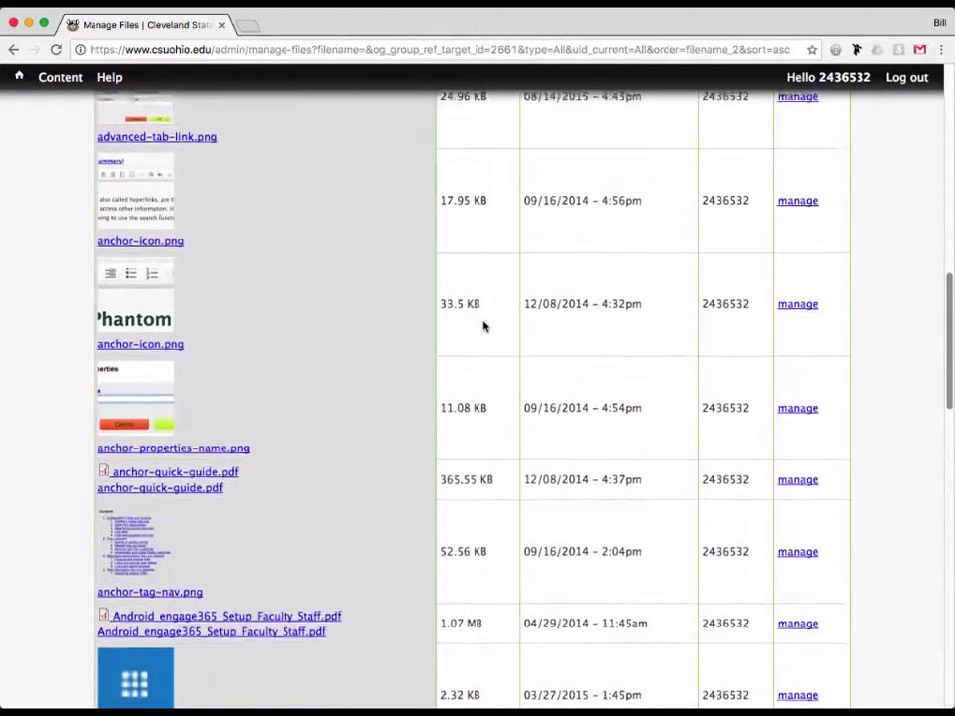
scroll(484, 327, "down", 5)
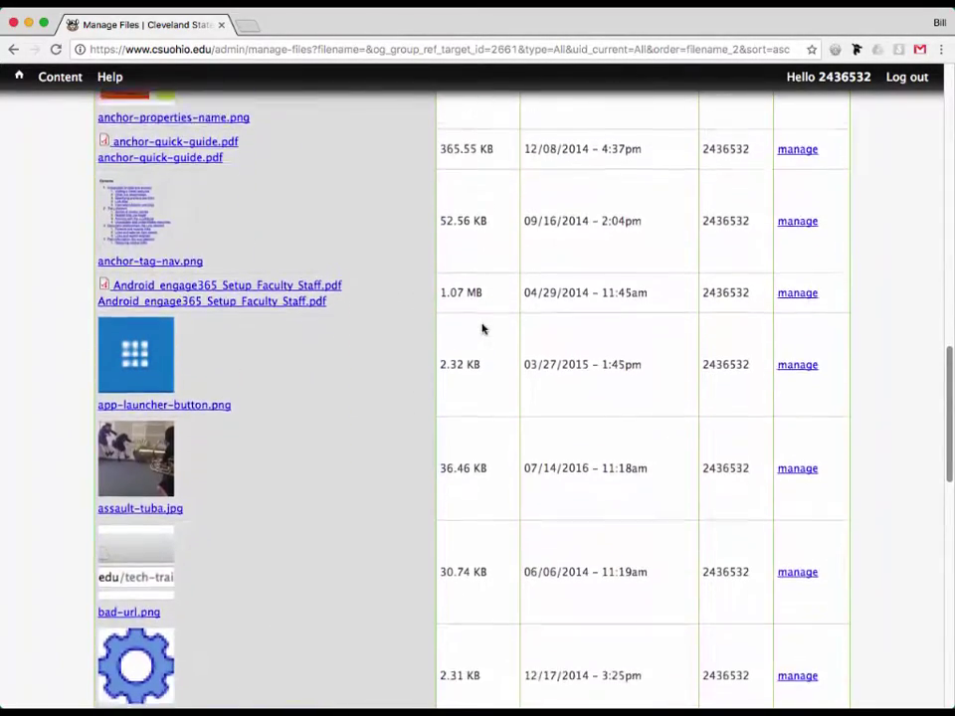
scroll(483, 328, "up", 20)
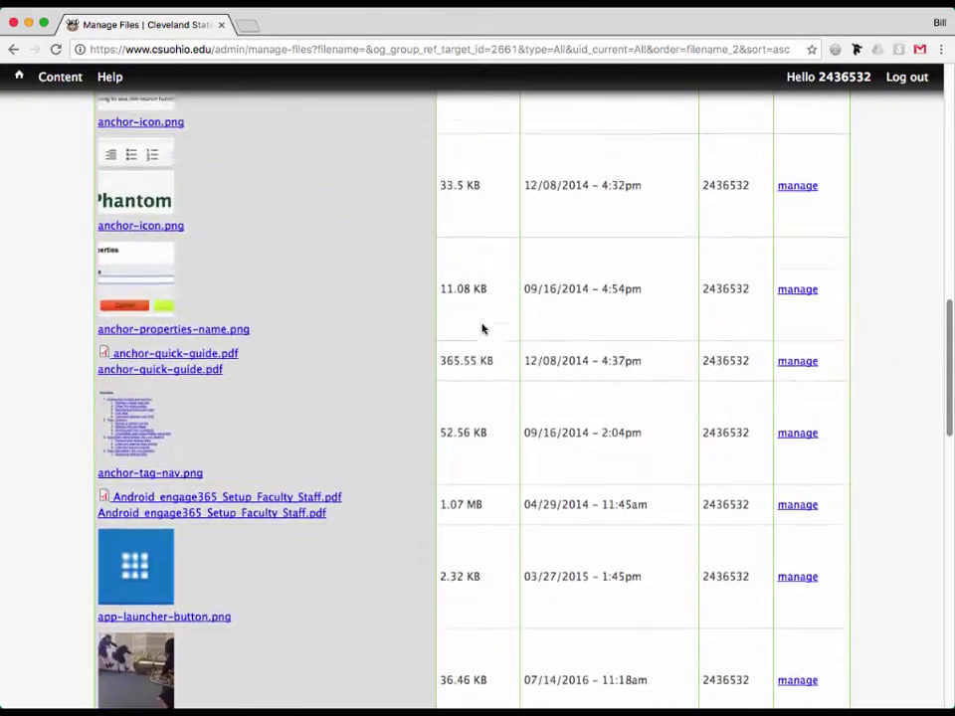
scroll(483, 328, "up", 7)
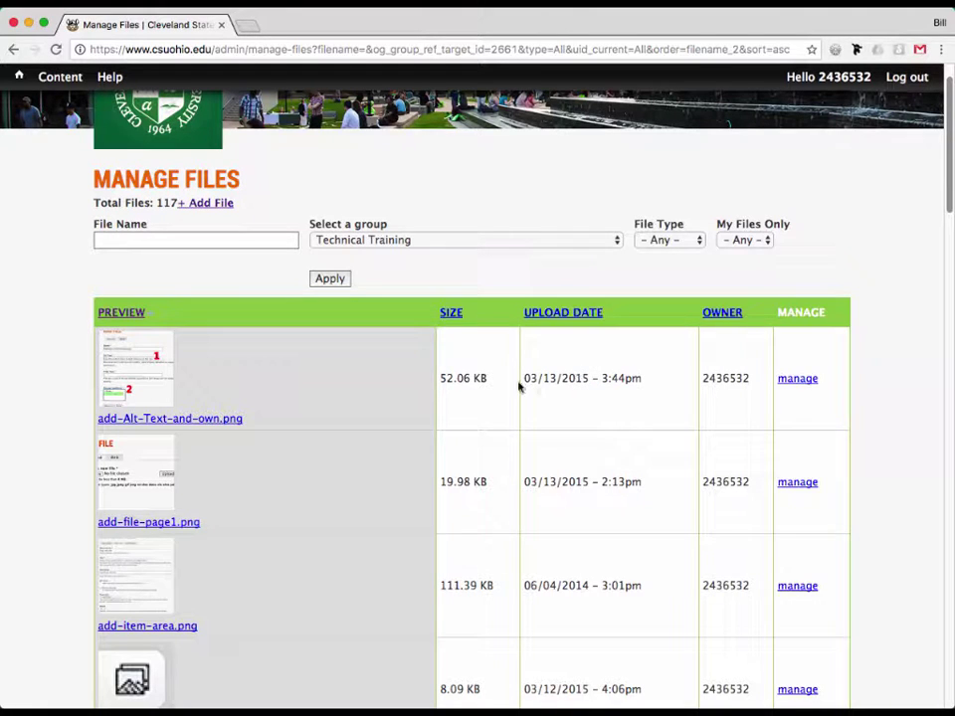
left_click_drag(529, 378, 655, 385)
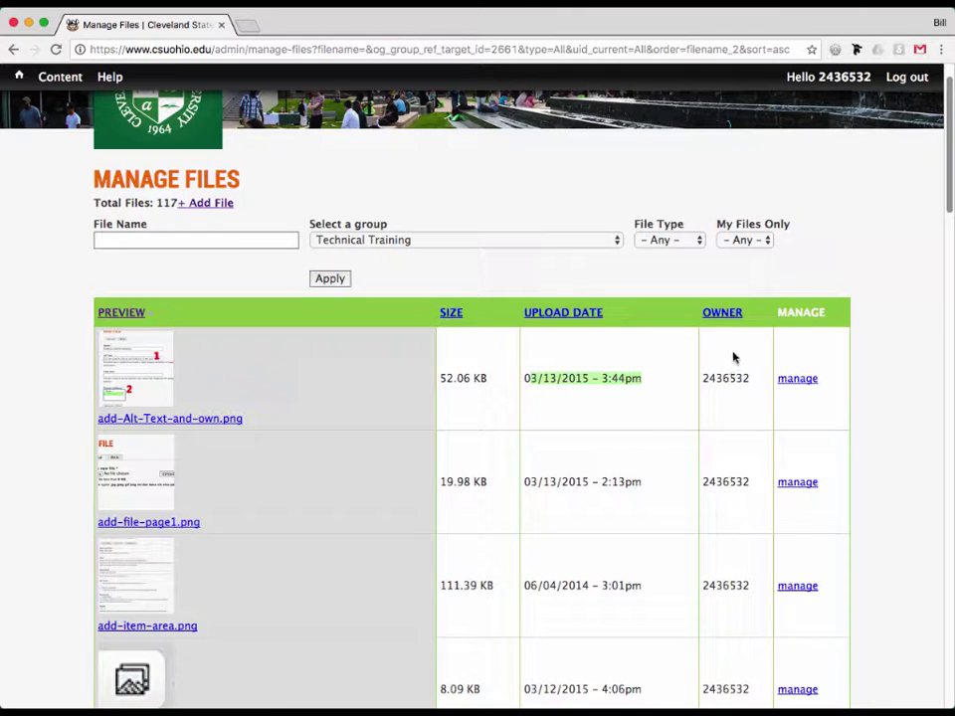
Look further down the Technical Training file list, past the add-media and anchor files
scroll(781, 298, "up", 1)
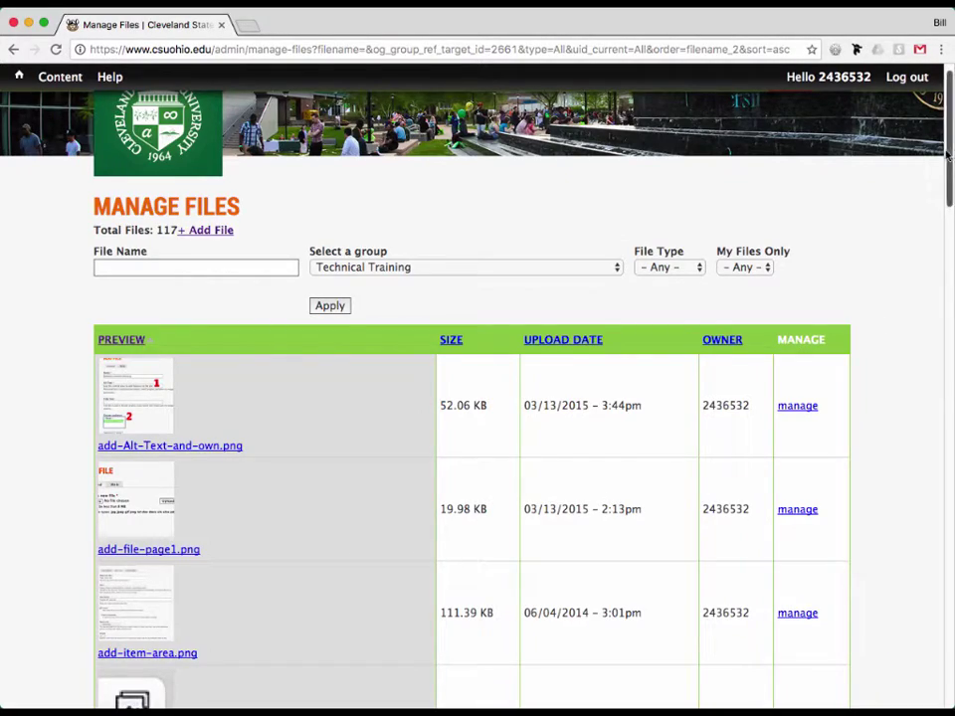
scroll(950, 283, "down", 6)
scroll(949, 283, "down", 8)
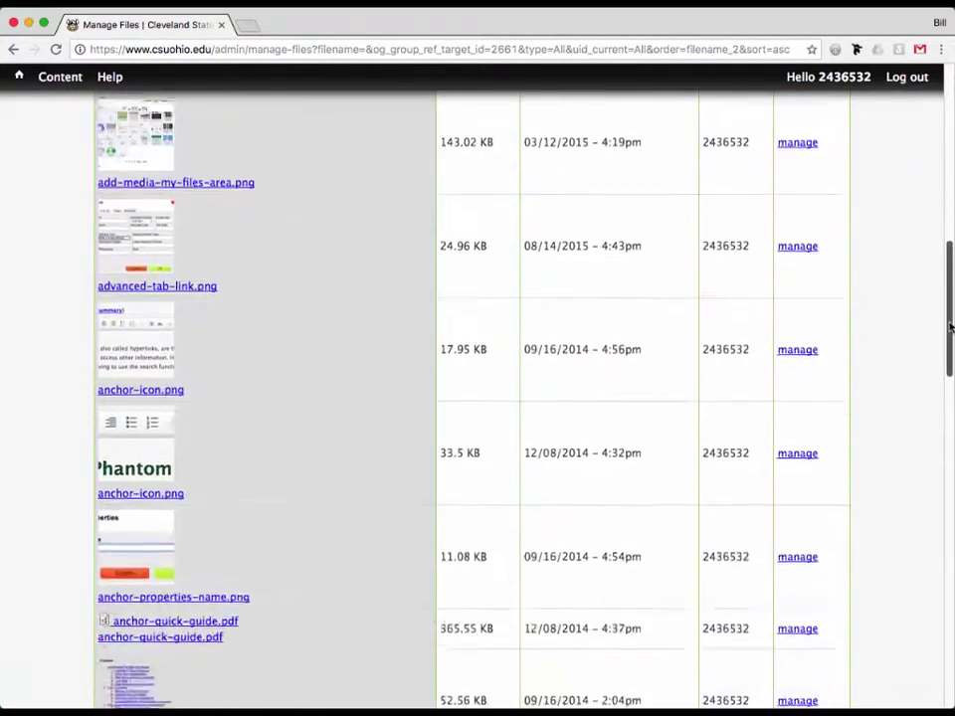